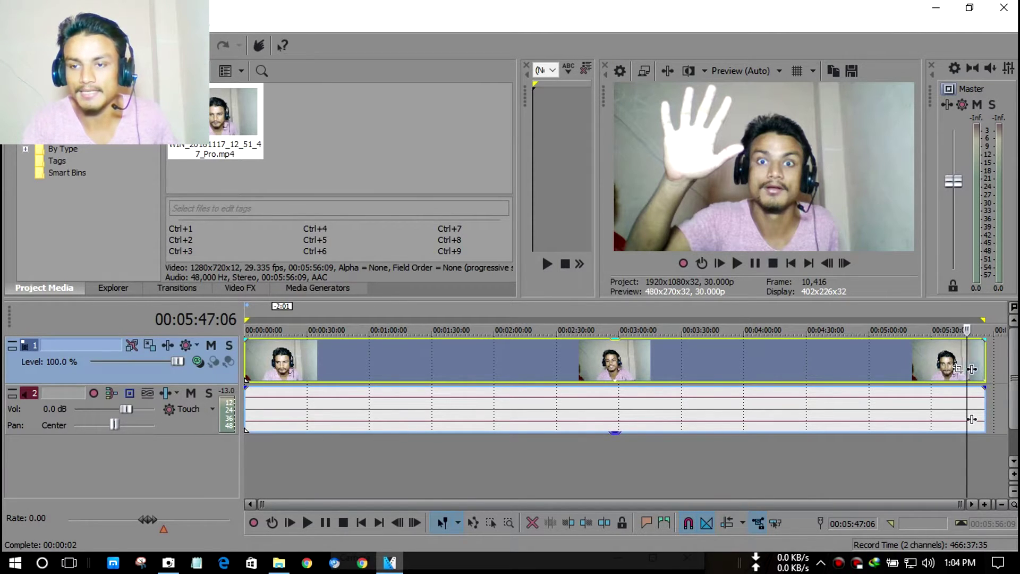
Open the webcam clip's effect chooser and browse the categories to the built-in VEGAS effects.
click(959, 369)
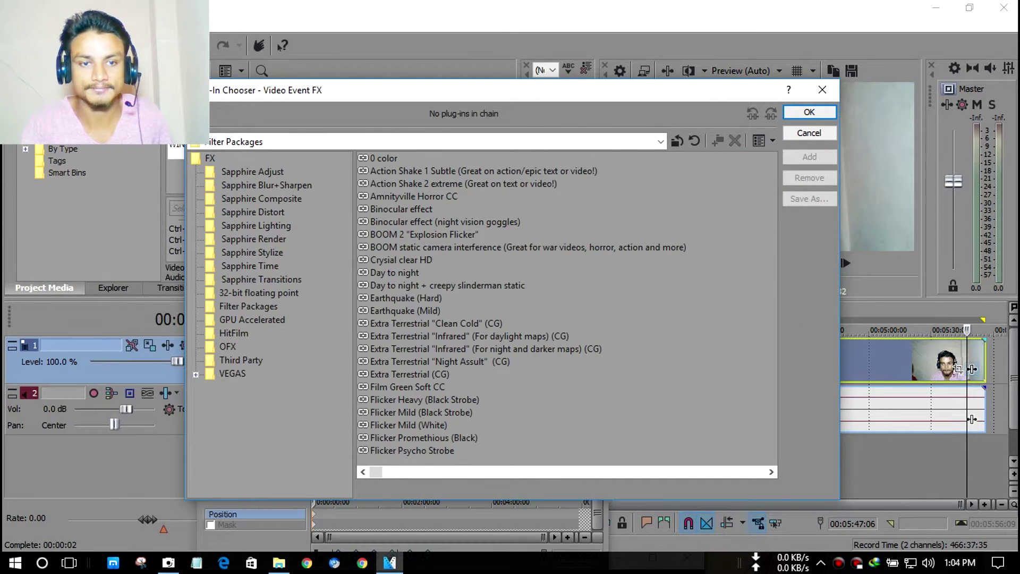
click(245, 320)
click(259, 181)
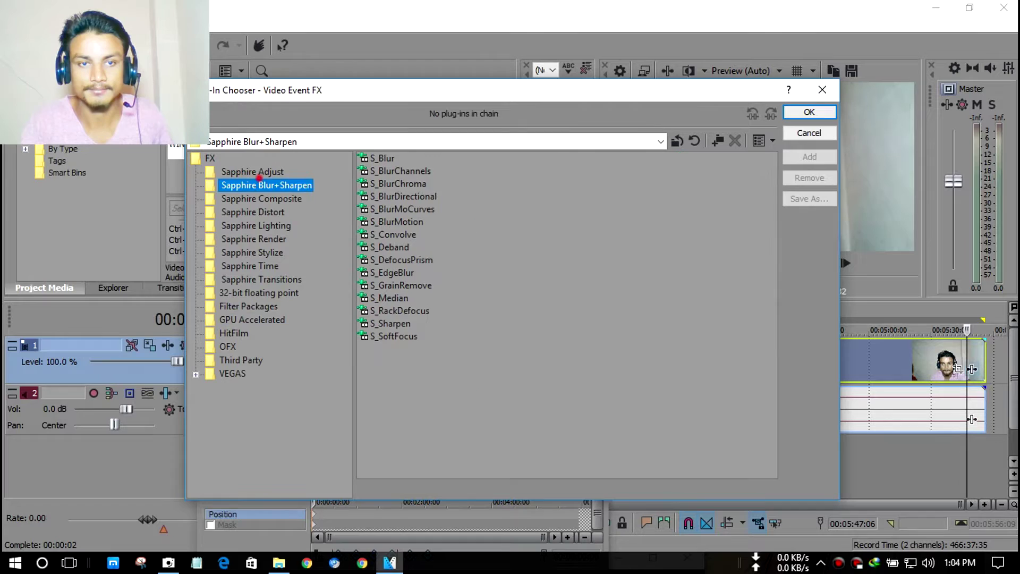
click(258, 175)
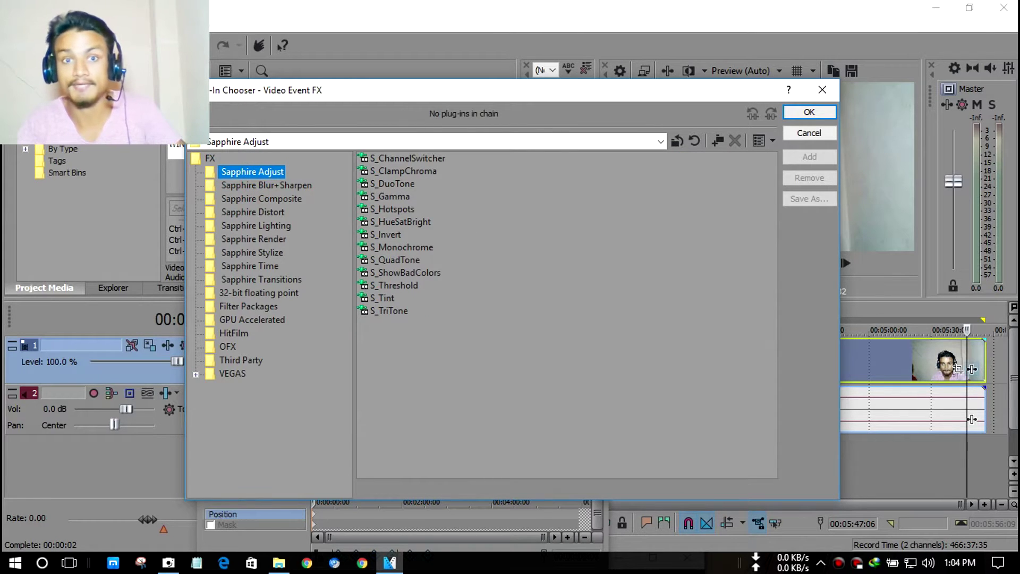
drag(567, 93, 509, 99)
click(187, 365)
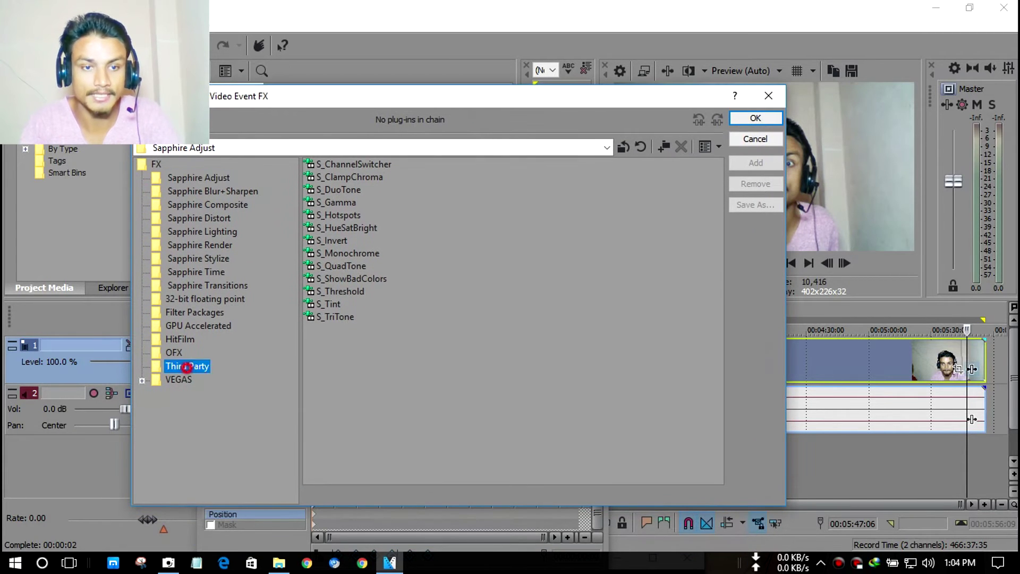
click(178, 379)
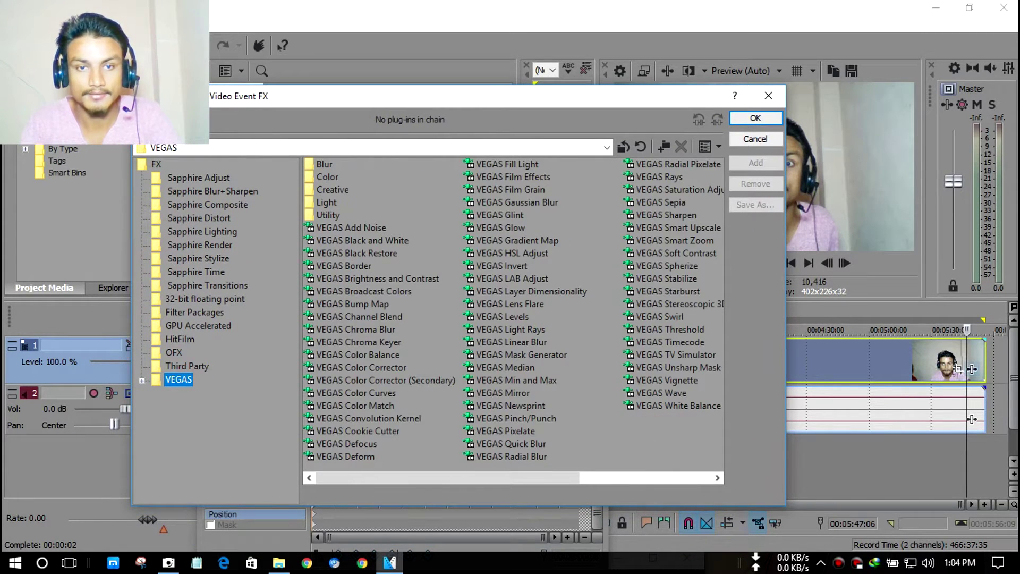
Add Brightness and Contrast, Color Curves and Color Corrector (Secondary) to the clip's chain and confirm.
click(362, 240)
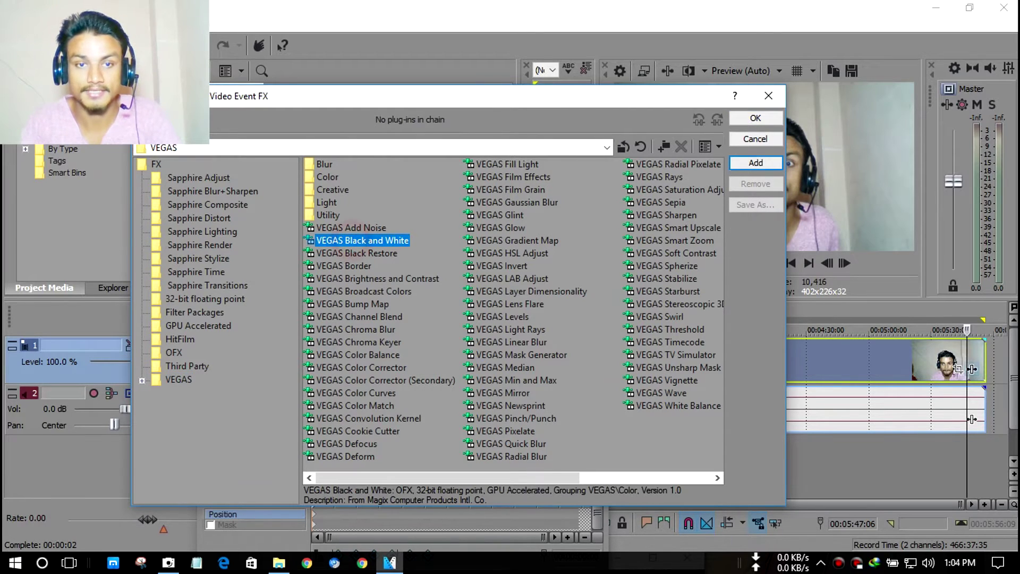
click(363, 228)
click(351, 265)
click(353, 278)
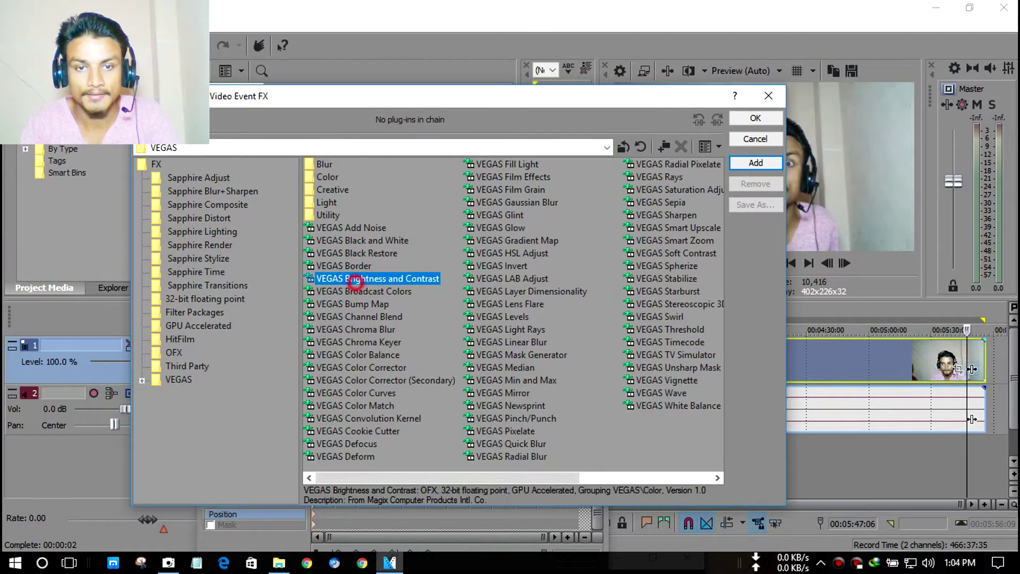
click(755, 163)
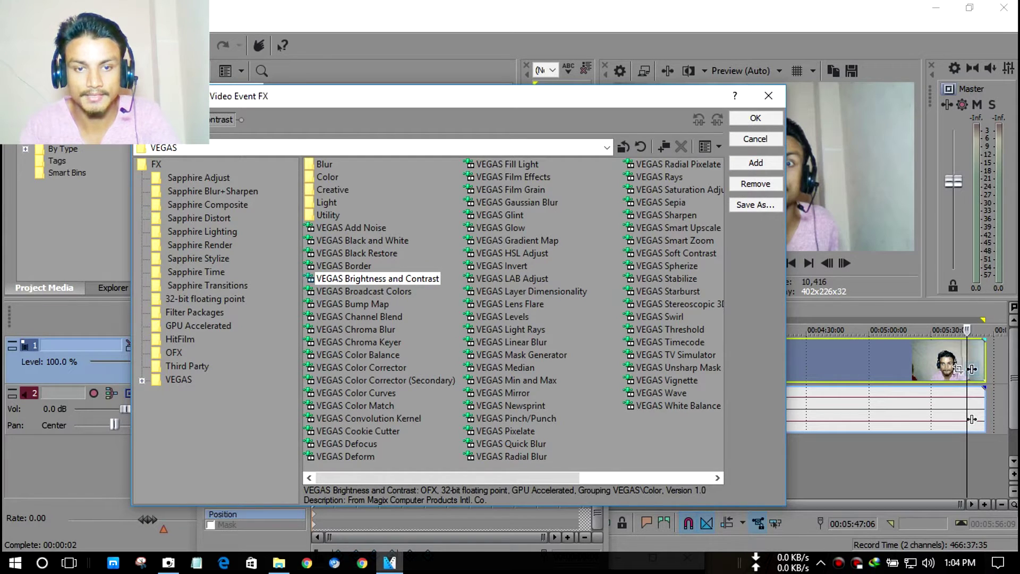
click(368, 393)
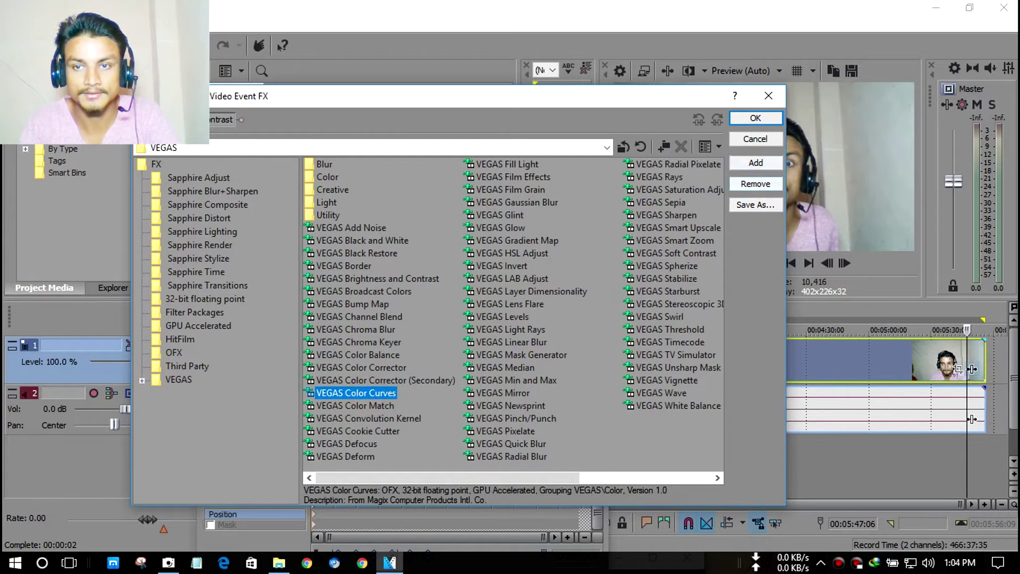
click(756, 162)
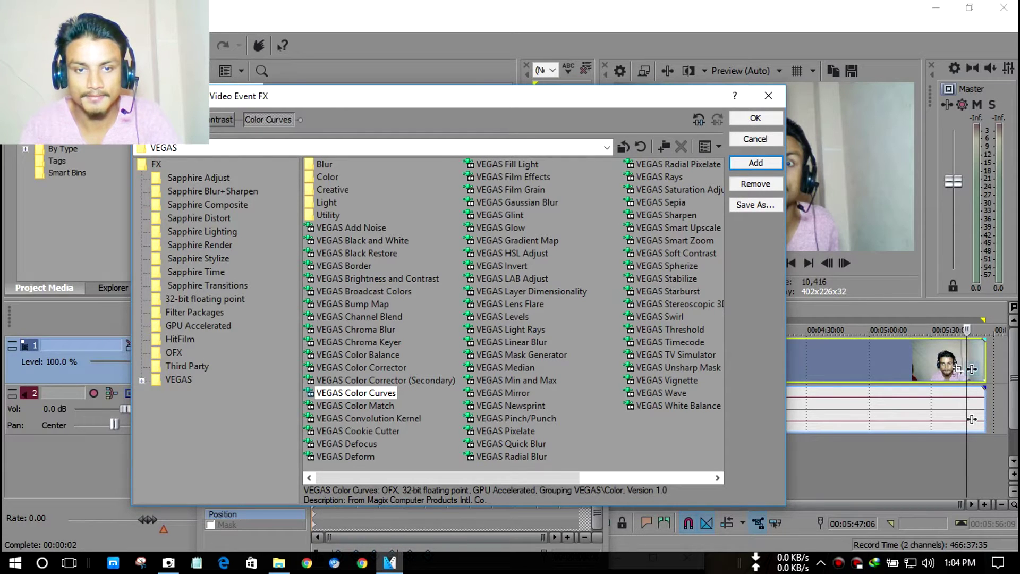
click(336, 380)
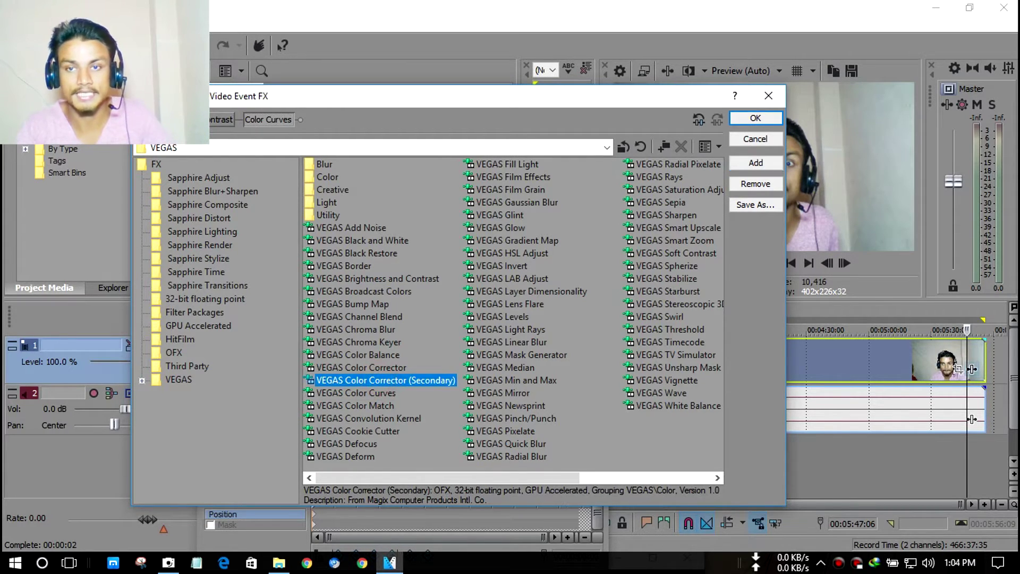
click(750, 167)
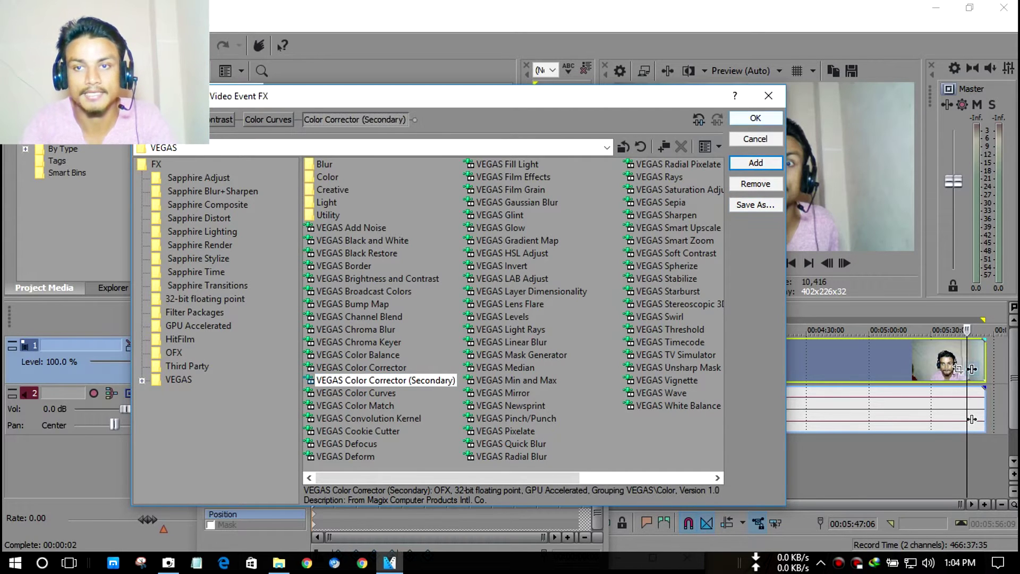
click(755, 118)
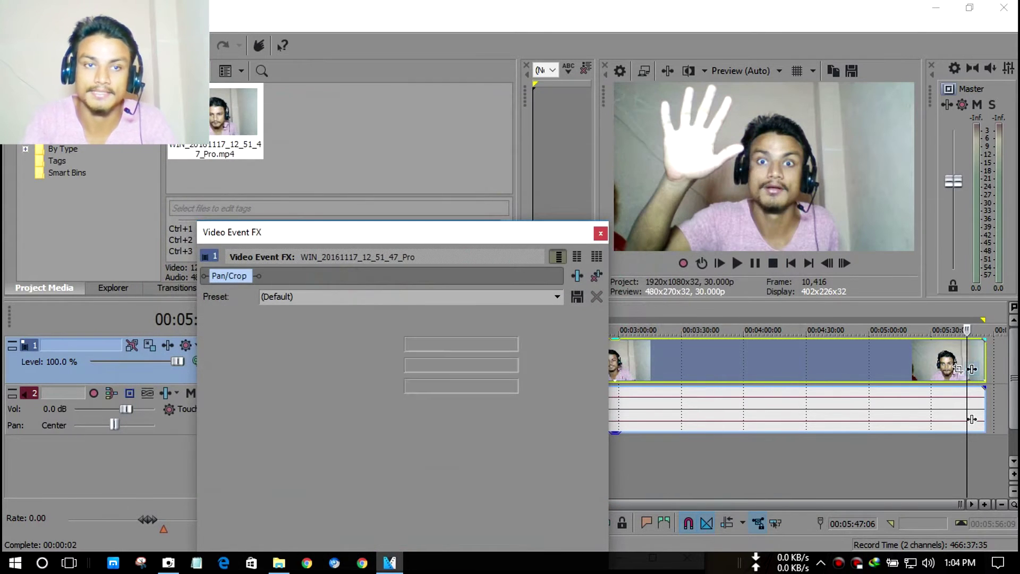
drag(319, 232, 304, 165)
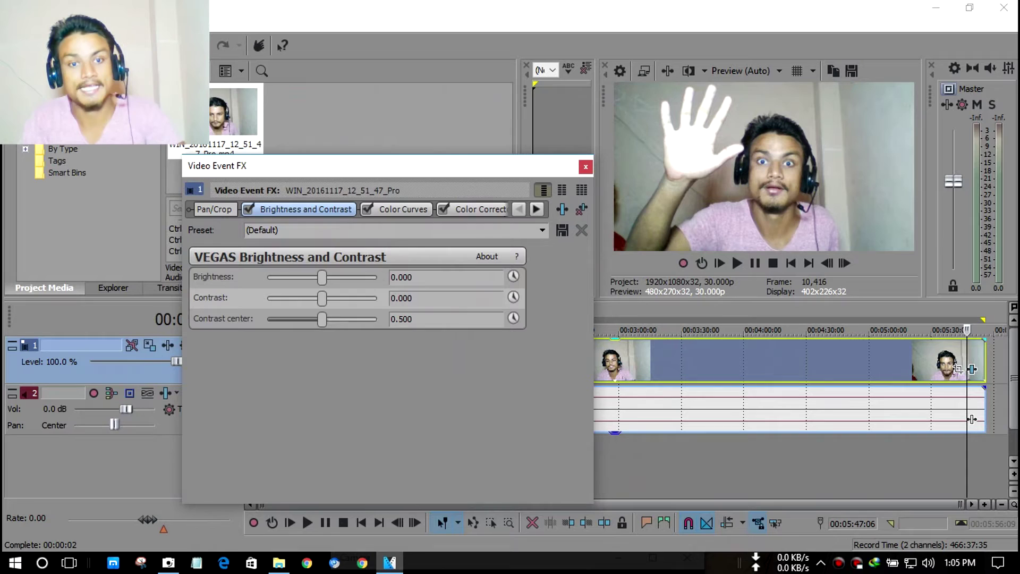
Lower brightness slightly and bow the RGB color curve upward to brighten the clip.
drag(321, 277, 326, 276)
click(384, 211)
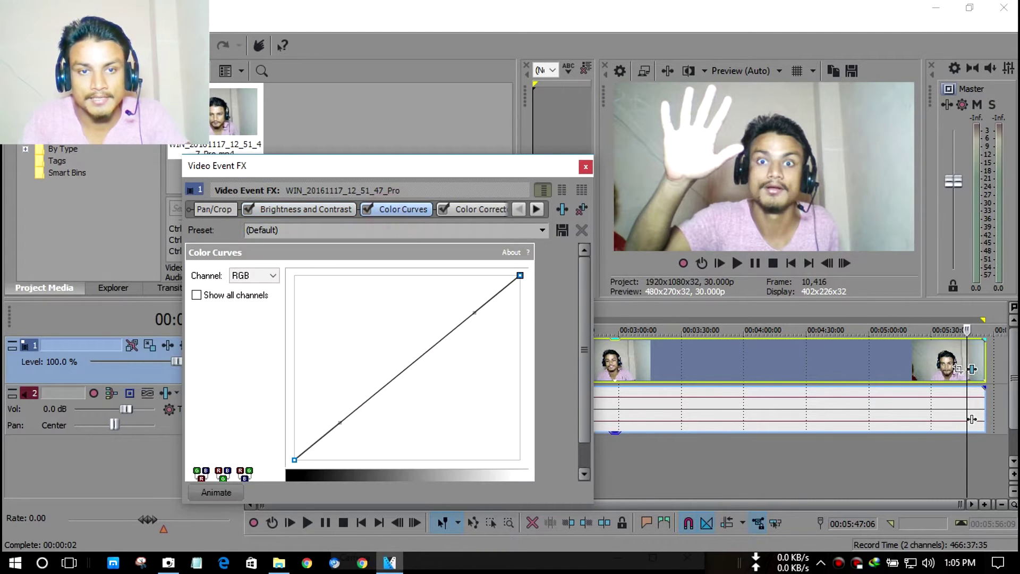
drag(475, 310, 487, 270)
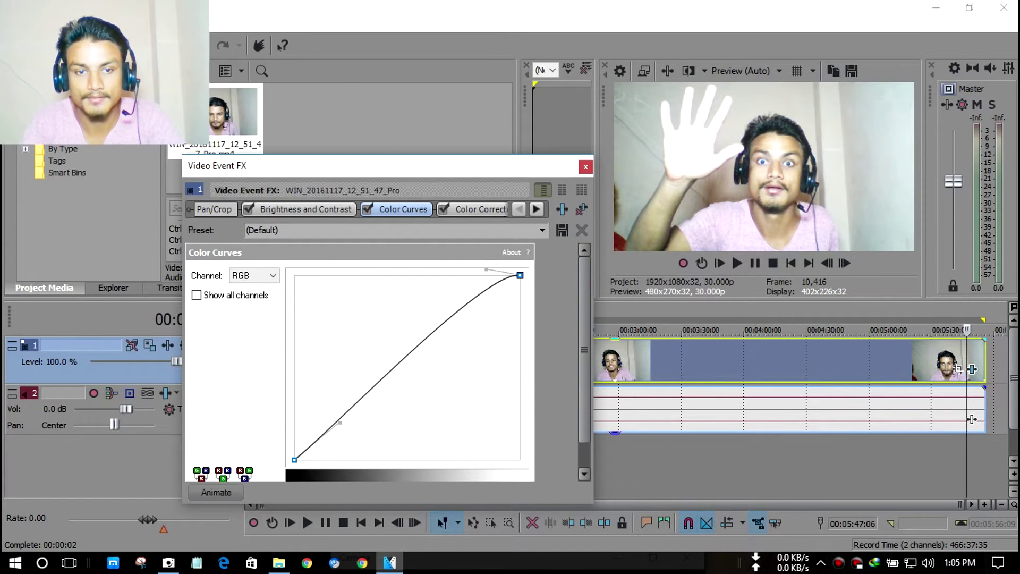
drag(340, 422, 294, 417)
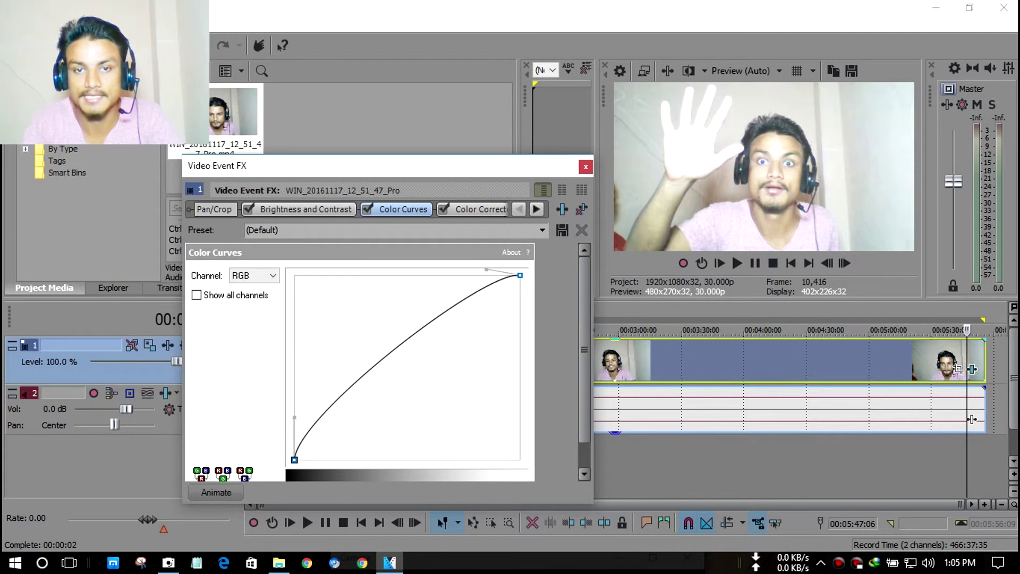
drag(486, 269, 475, 273)
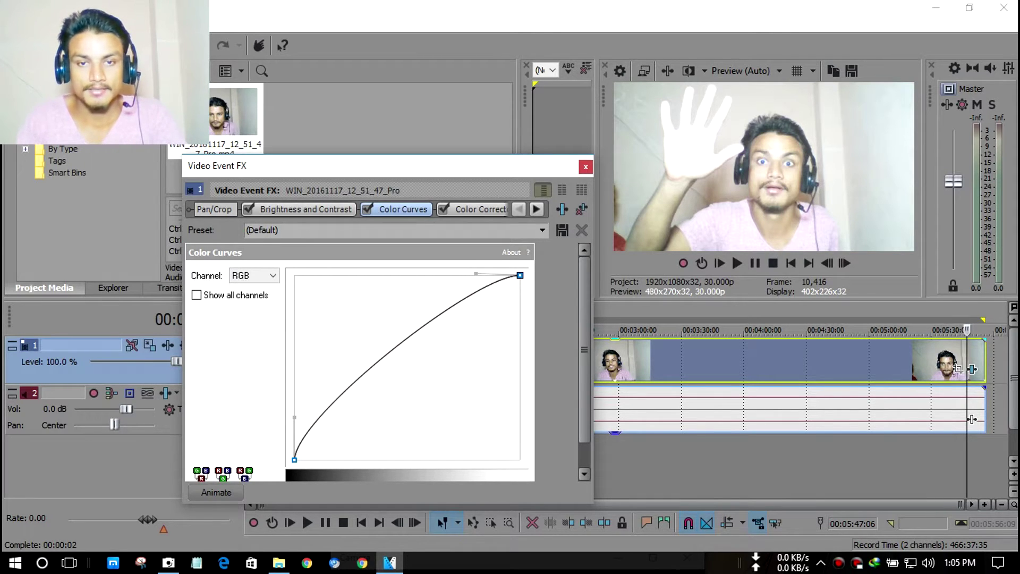
click(473, 271)
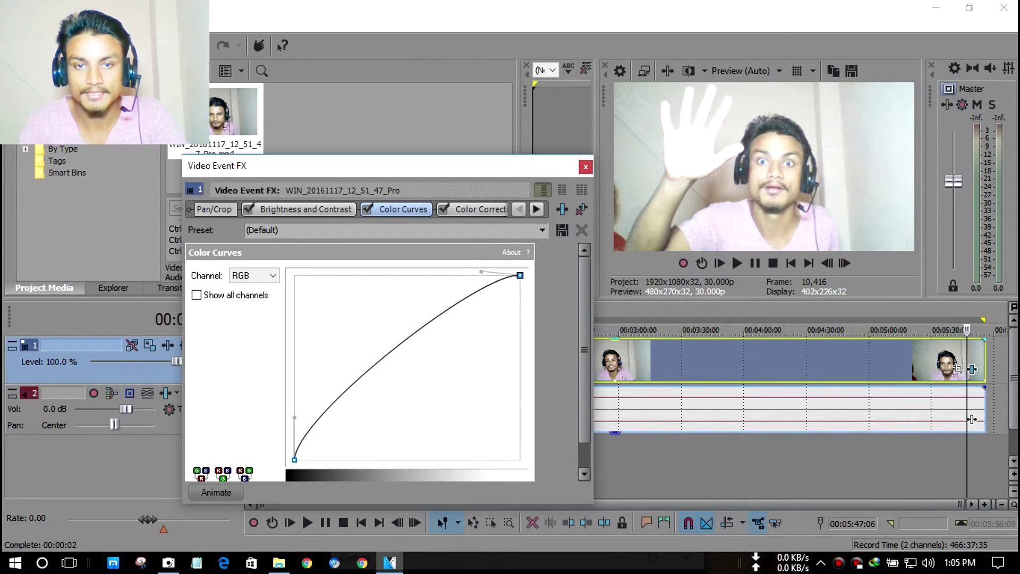
click(474, 209)
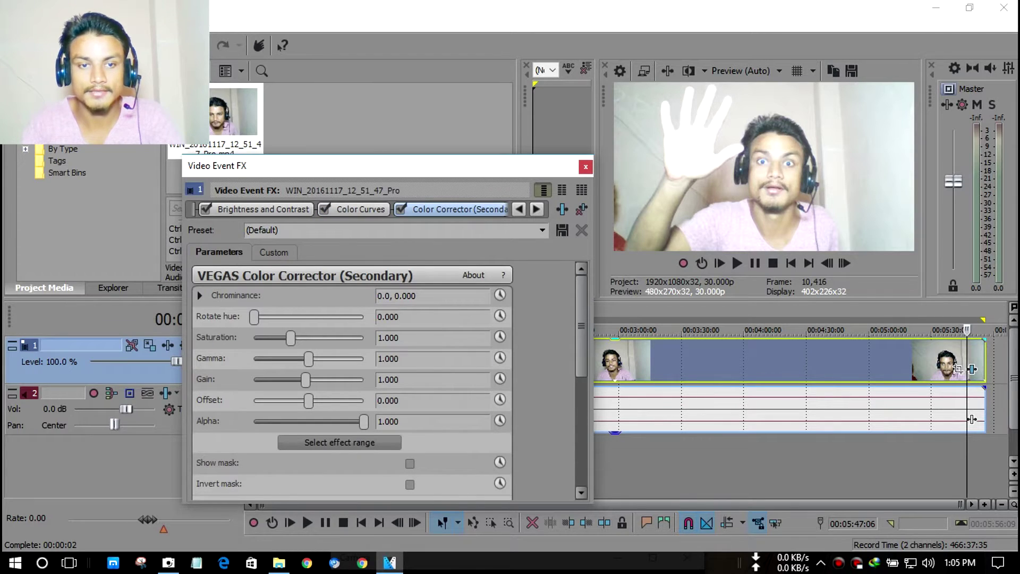
Raise Color Corrector (Secondary) saturation to 1.510 and review each effect's settings.
drag(291, 337, 310, 337)
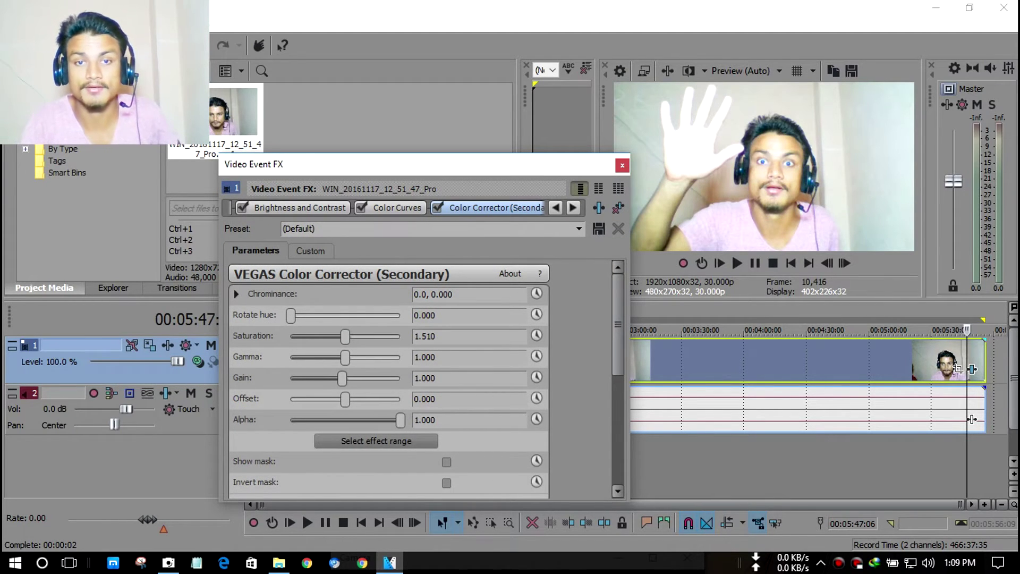
click(393, 208)
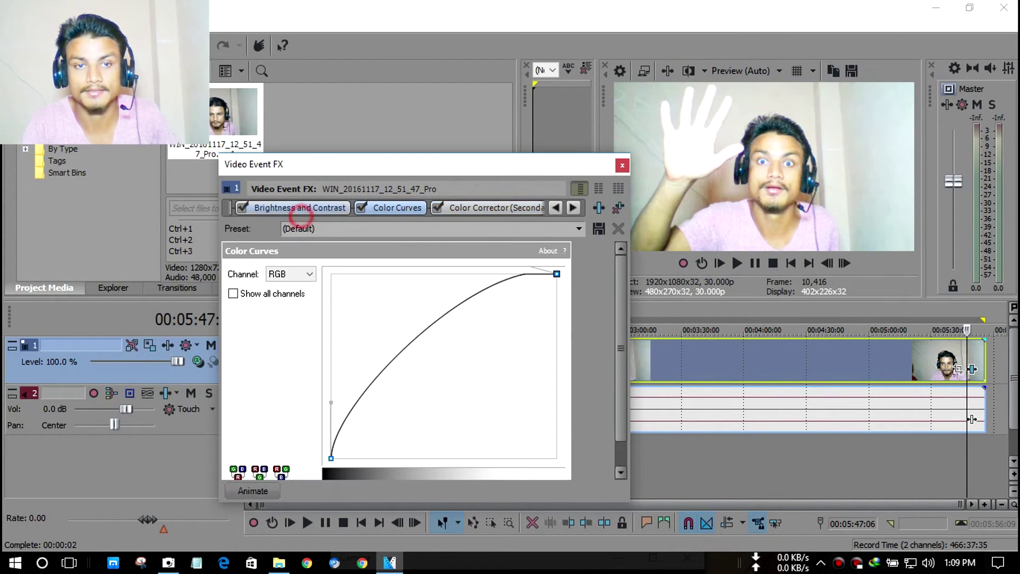
click(298, 208)
click(399, 208)
click(466, 207)
click(390, 208)
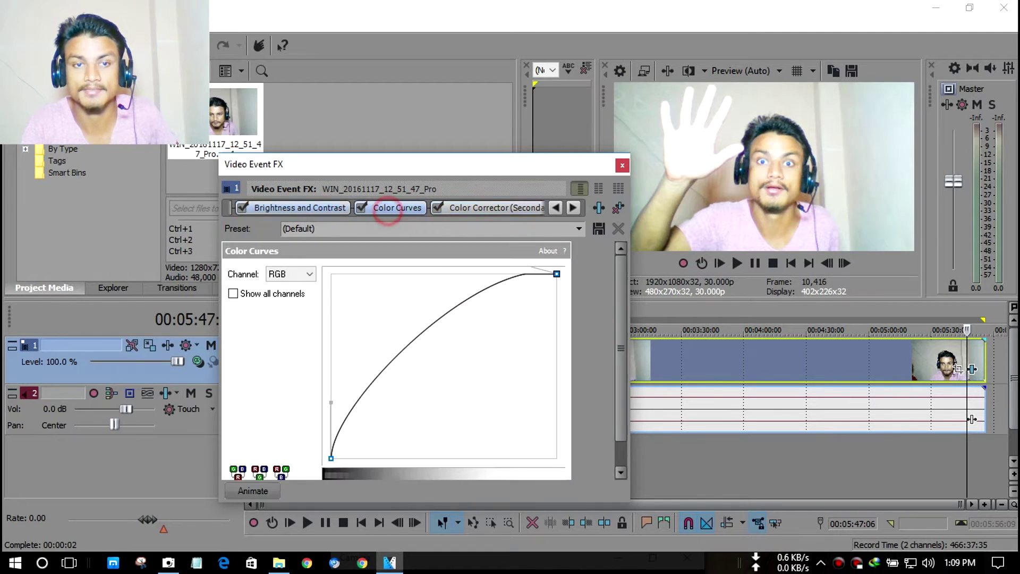
click(297, 209)
Start saving the three-effect plug-in chain as a new filter package.
click(397, 208)
click(467, 207)
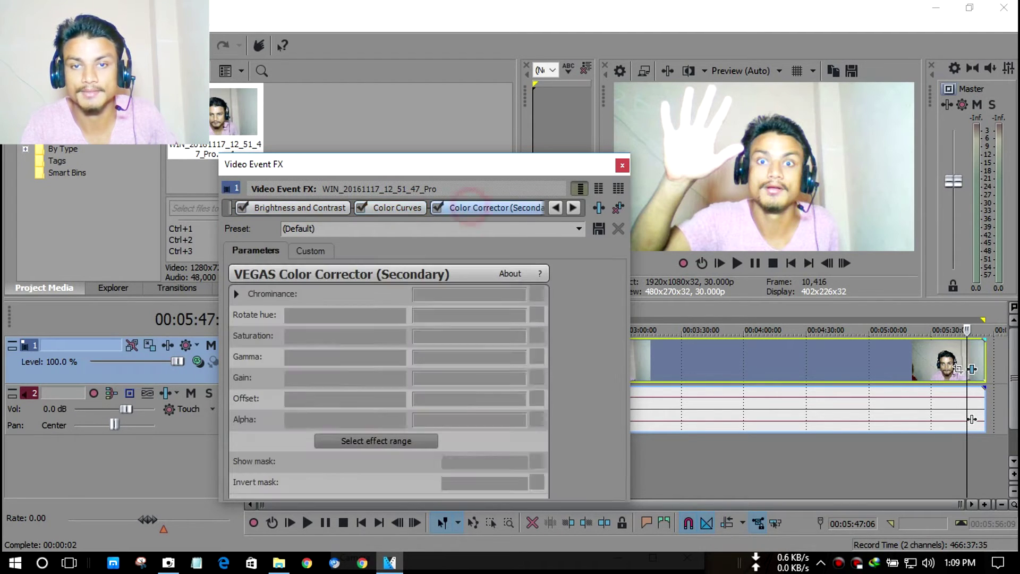
click(599, 208)
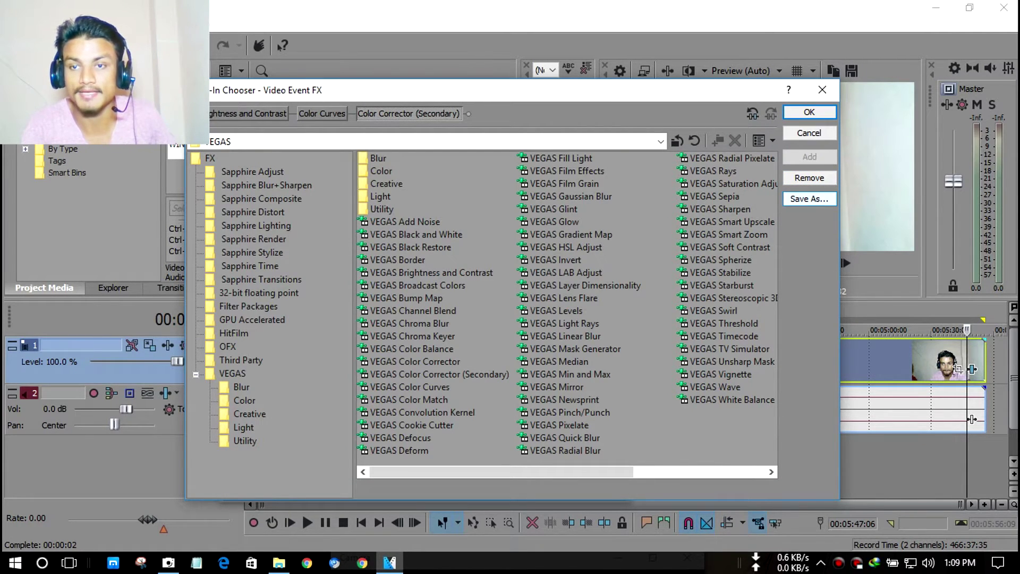
click(809, 198)
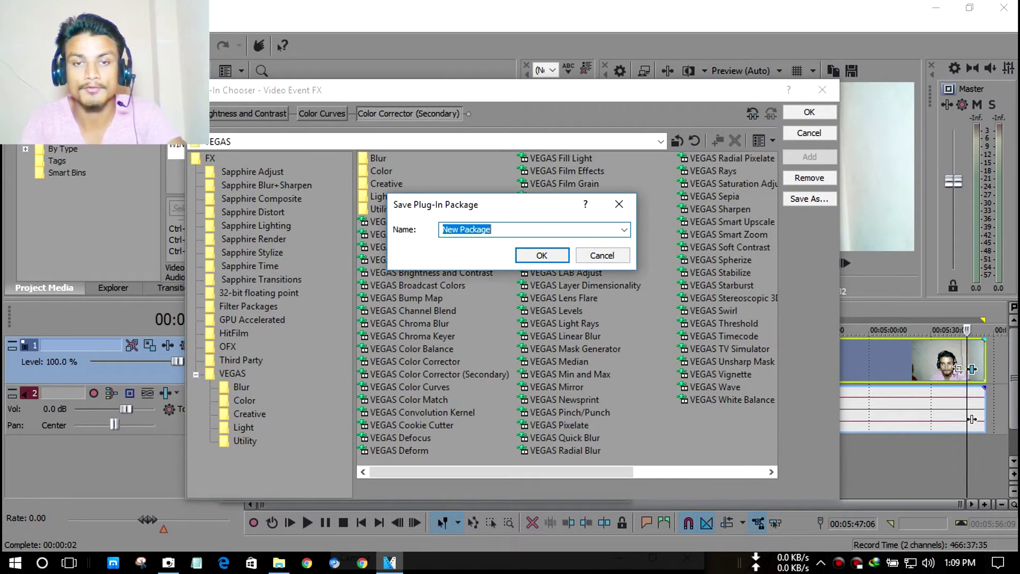
Name the filter package '1kb' and save it.
text(1)
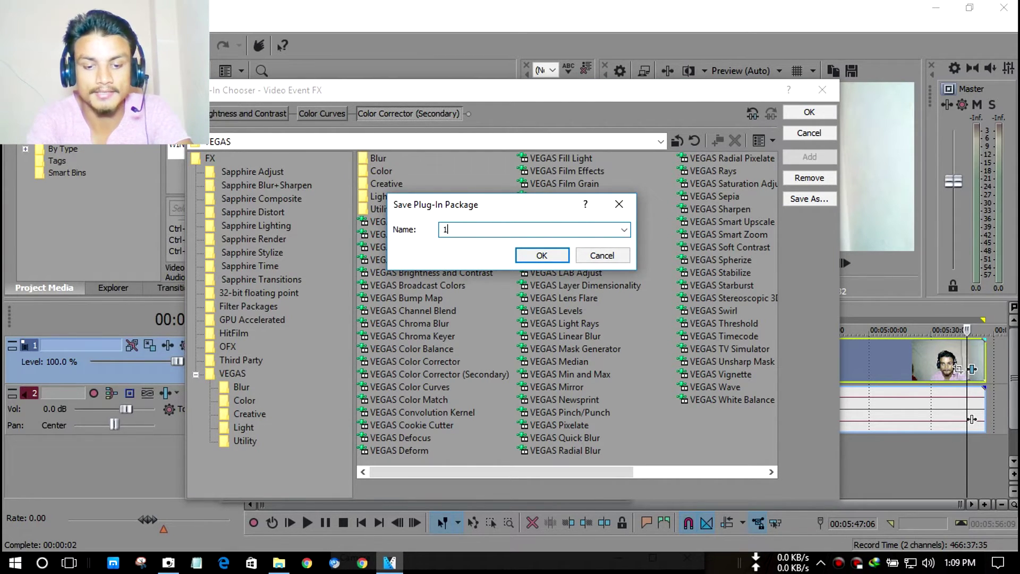
text(kb)
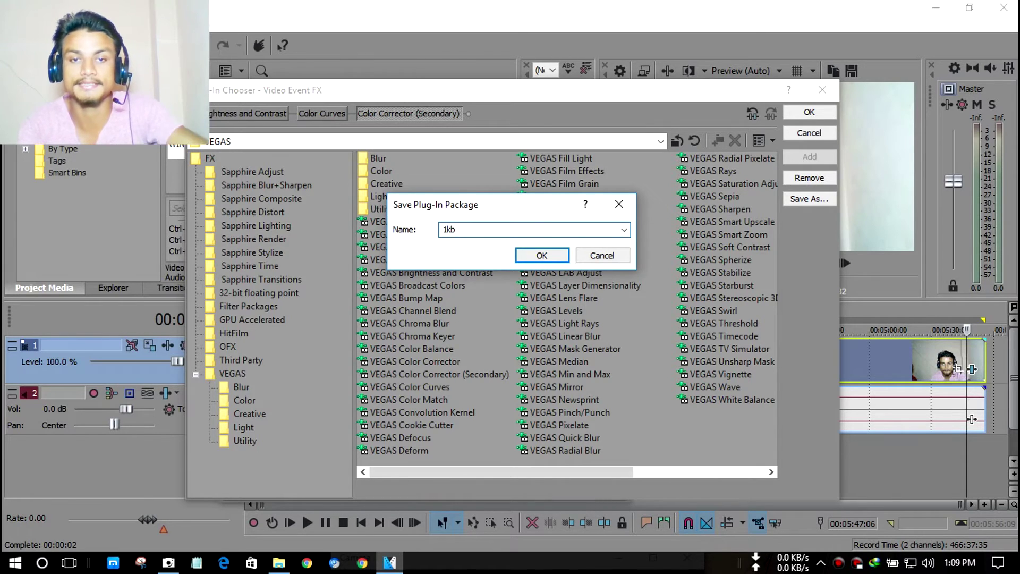
key(Return)
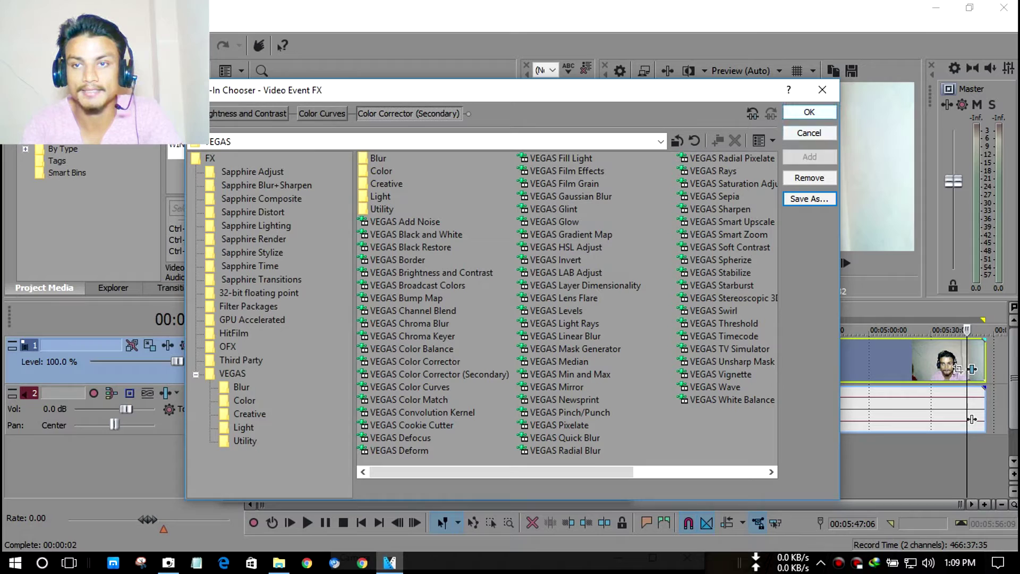
Close the Plug-In Chooser and the clip's Video Event FX window.
click(821, 89)
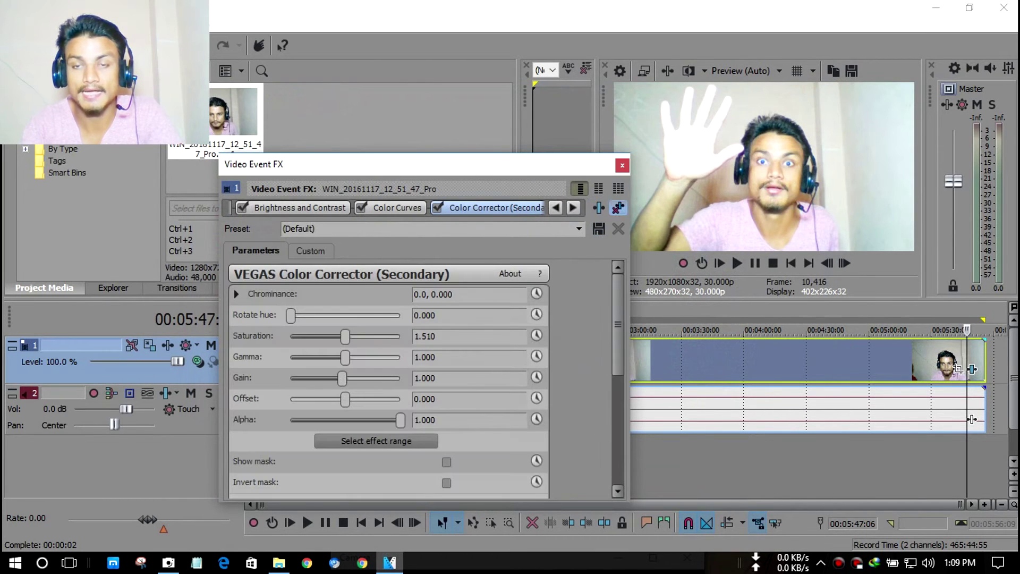
click(617, 208)
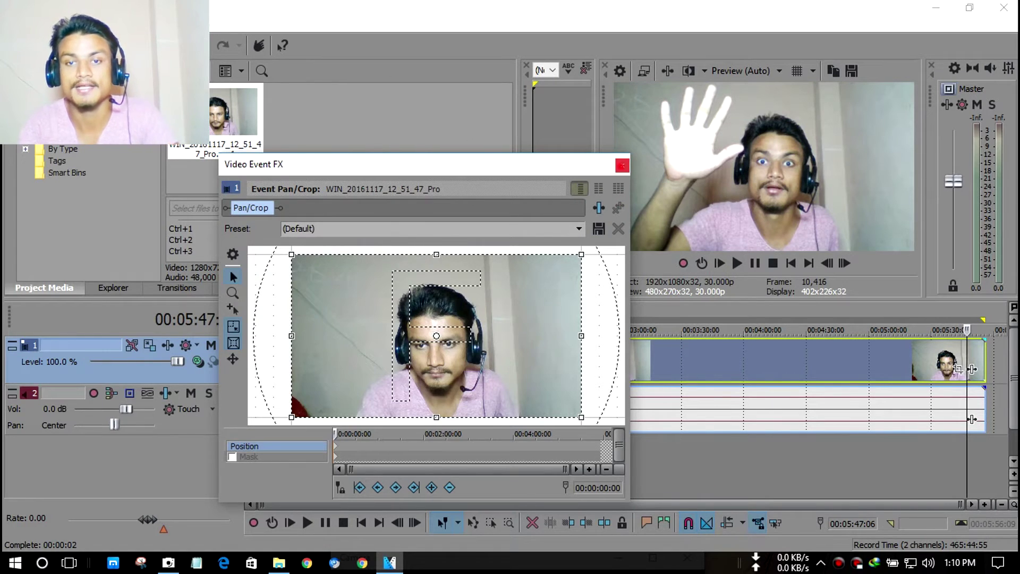
click(622, 166)
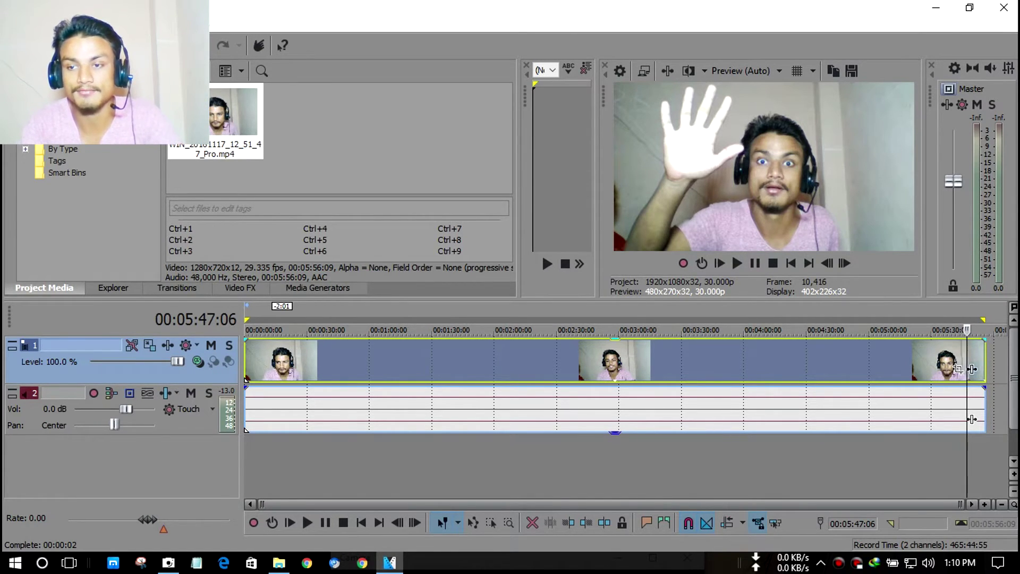
Add the saved '1kb' filter package from Filter Packages to the webcam clip's chain.
click(971, 369)
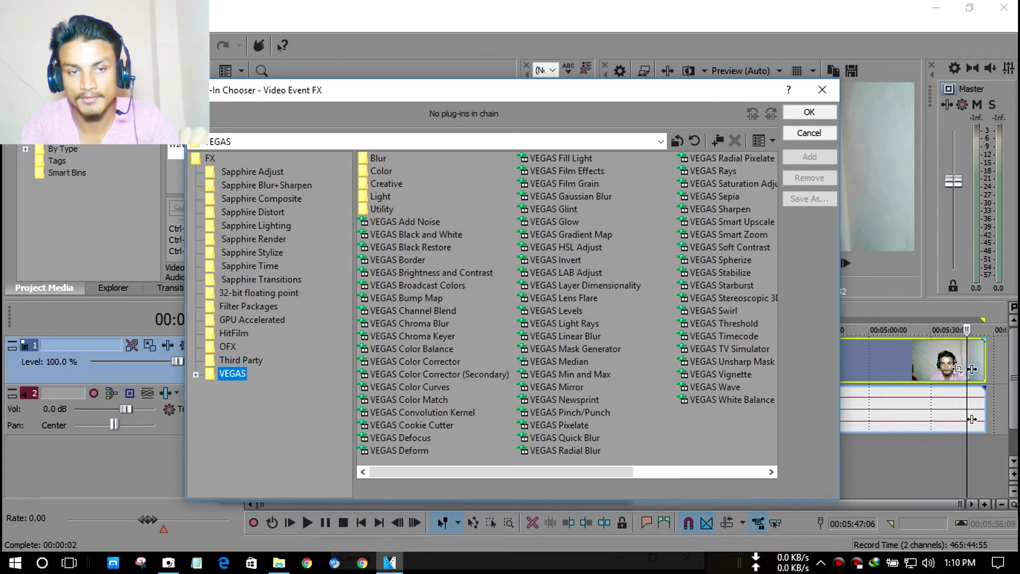
click(248, 306)
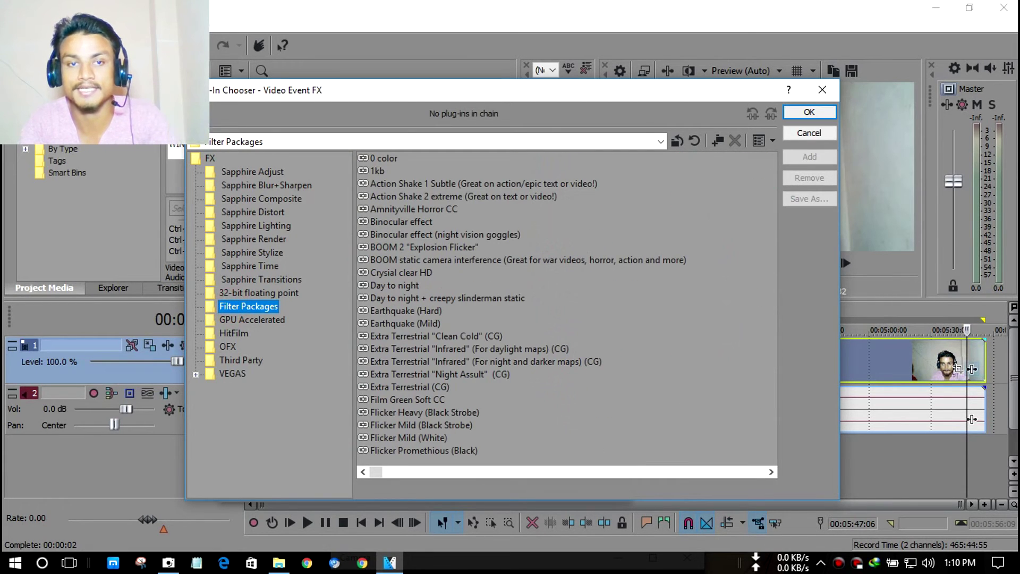
click(377, 170)
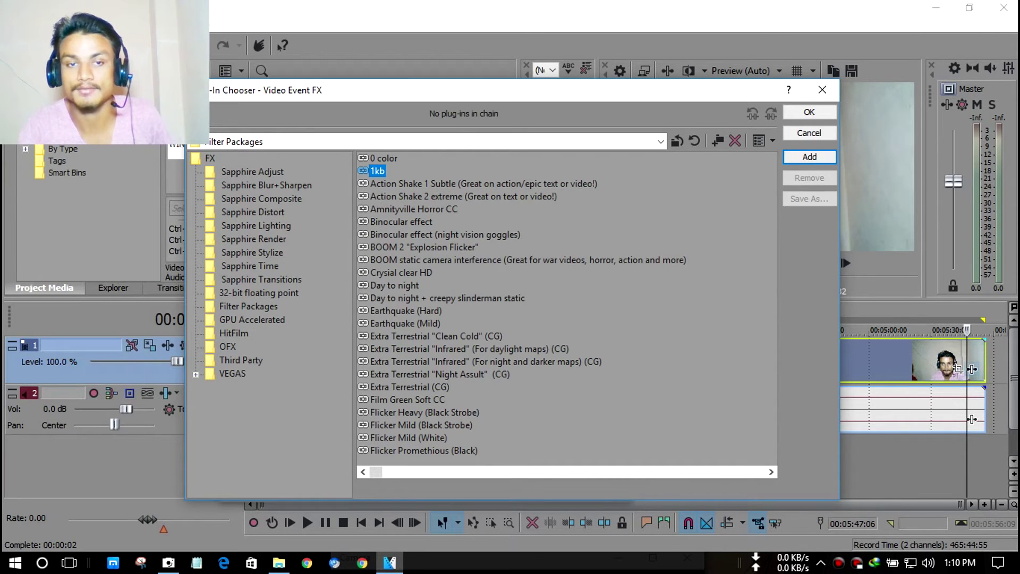
click(808, 156)
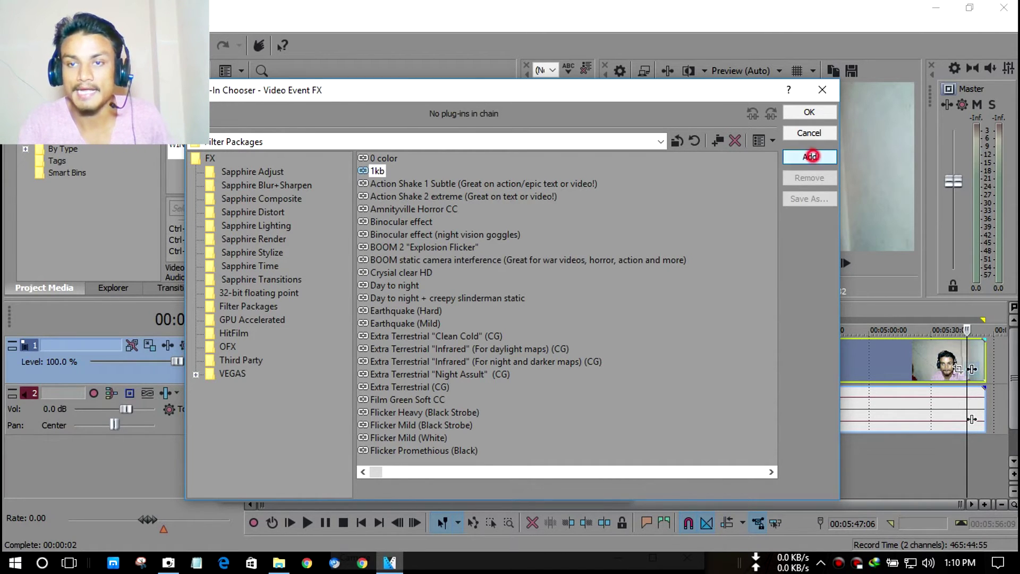
Confirm the '1kb' effect chain and enable the split-screen before/after preview.
click(796, 112)
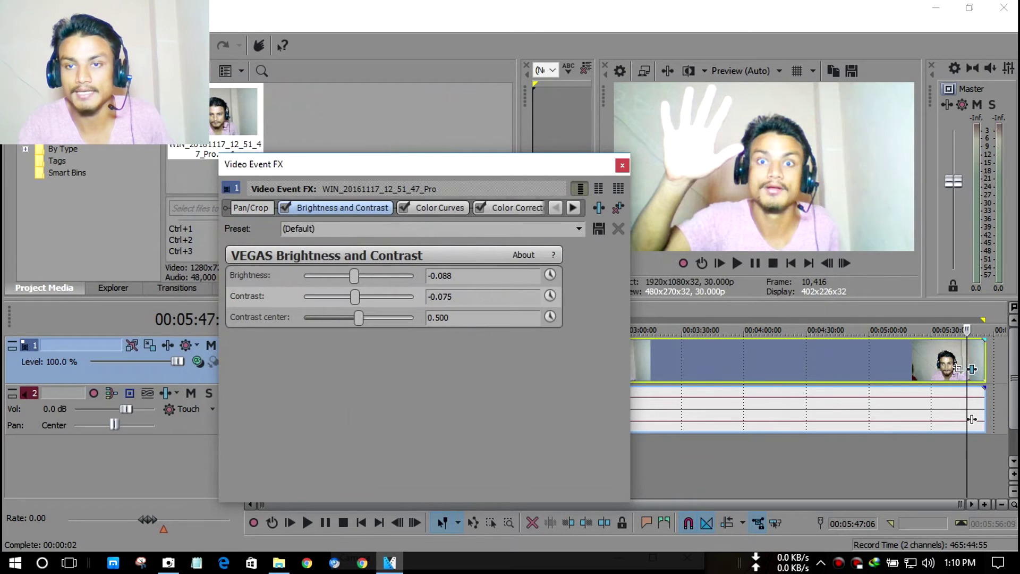
drag(372, 164, 335, 170)
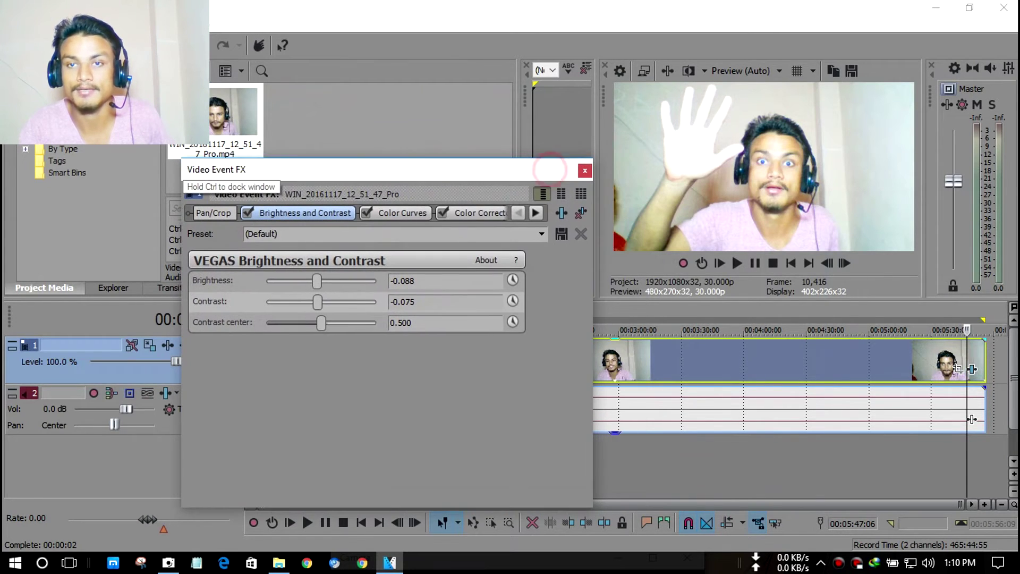
click(689, 70)
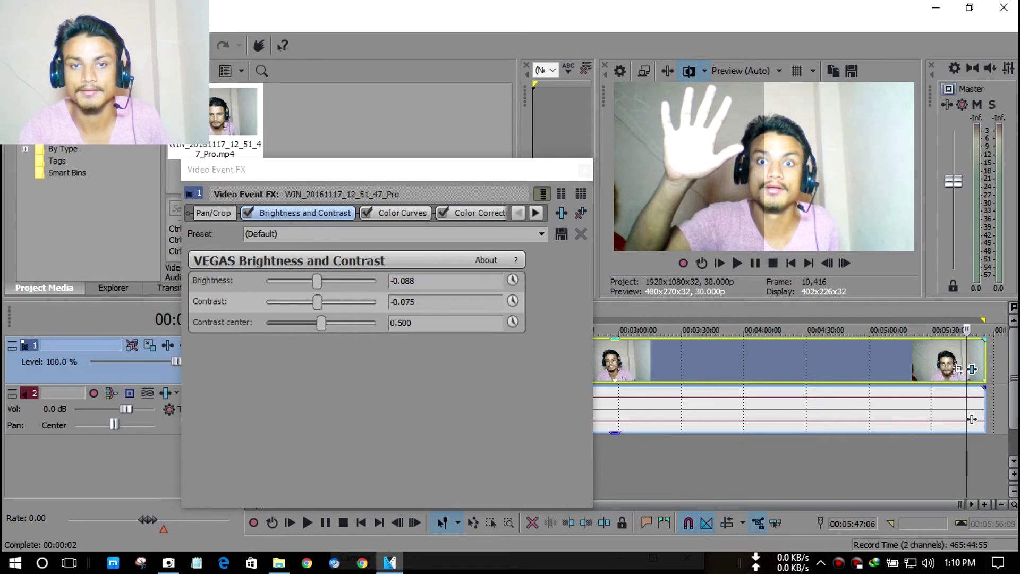
drag(451, 171, 468, 167)
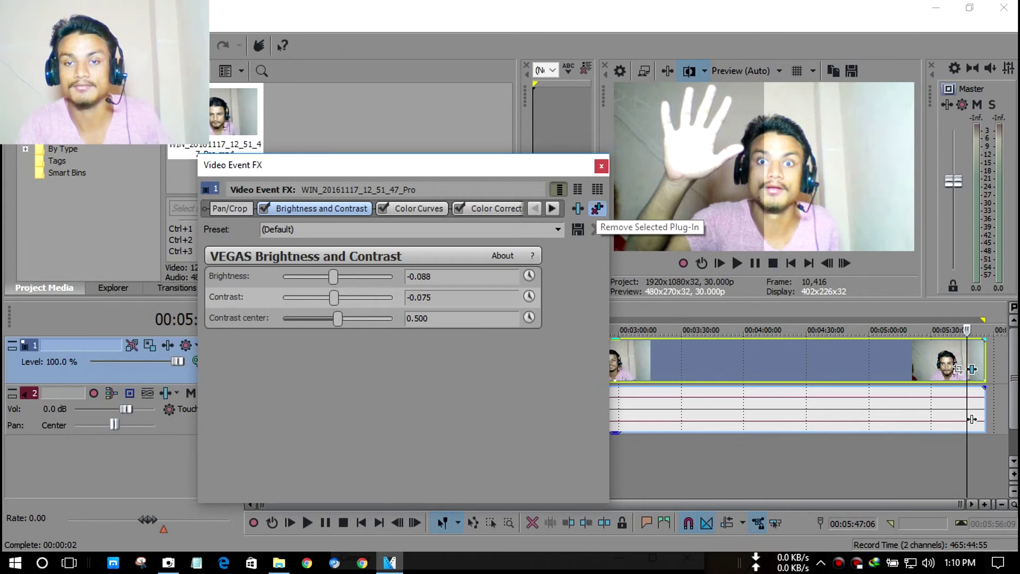
Remove Brightness and Contrast, Color Curves and Color Corrector (Secondary) from the clip.
click(597, 208)
click(597, 208)
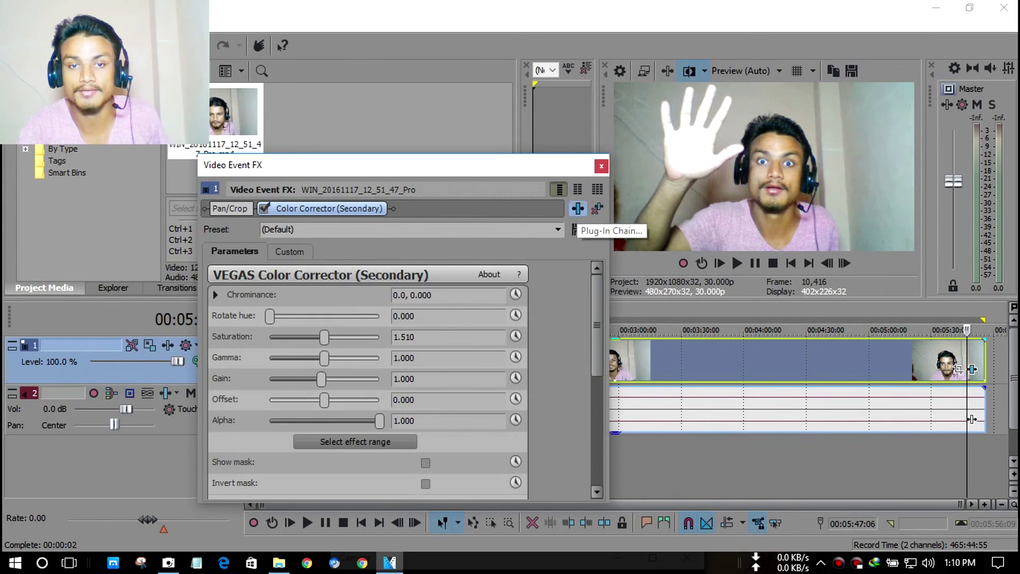
click(597, 209)
Browse the Filter Packages, including Day to night, then cancel without adding any.
click(578, 209)
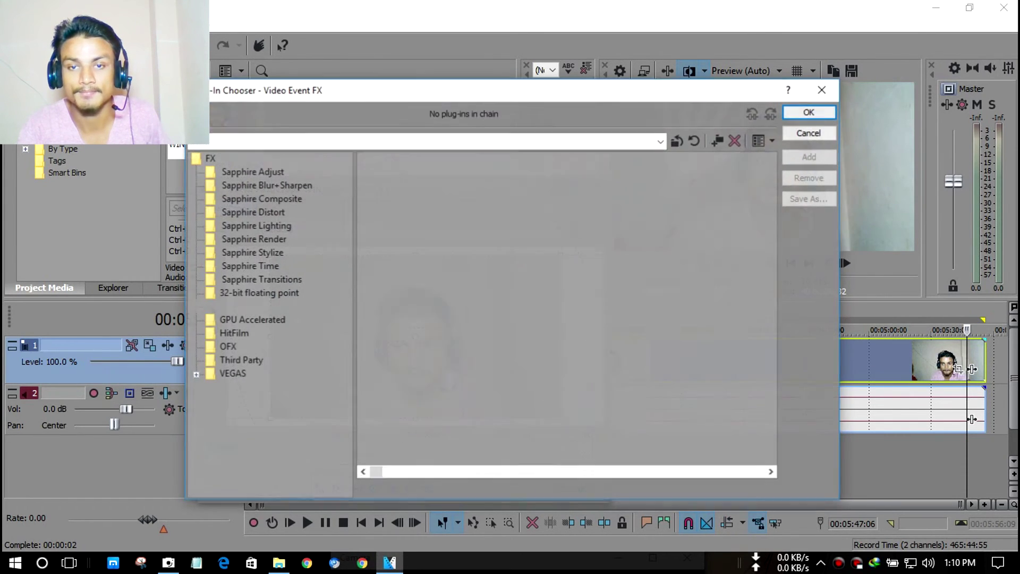
click(227, 319)
click(226, 307)
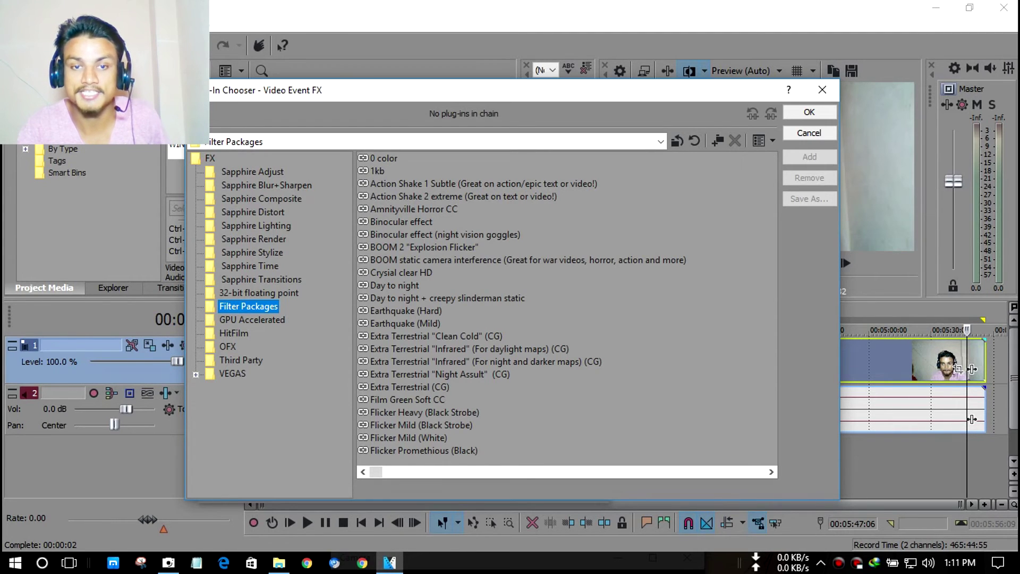
click(394, 285)
scroll(566, 308, down, 1)
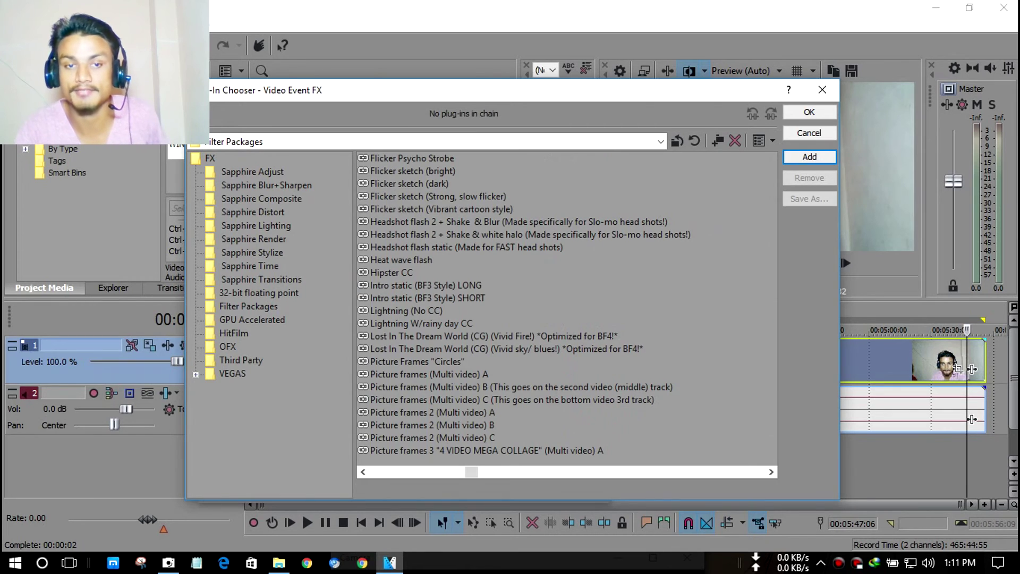
scroll(566, 308, down, 2)
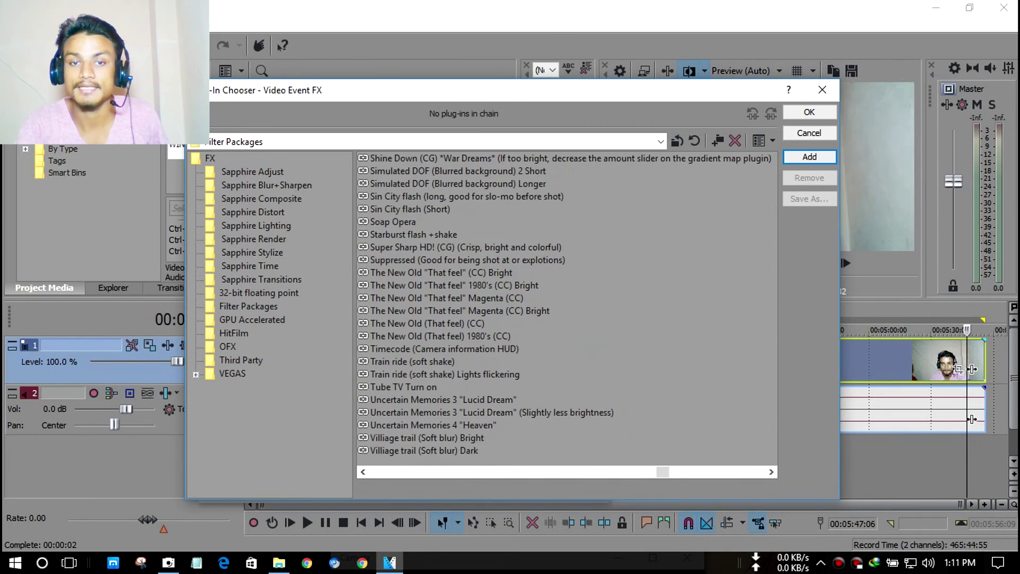
scroll(567, 308, up, 2)
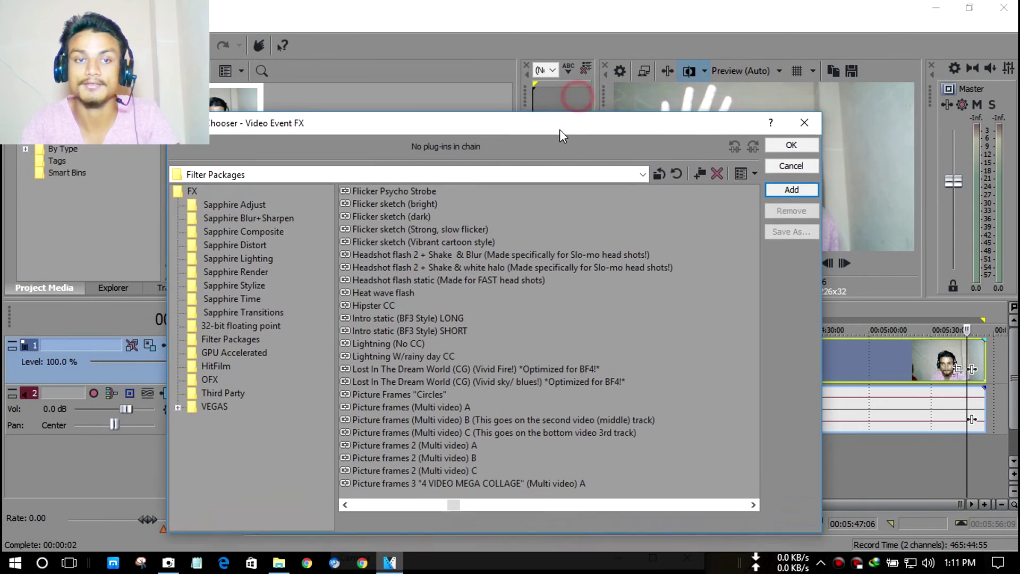
drag(573, 91, 554, 113)
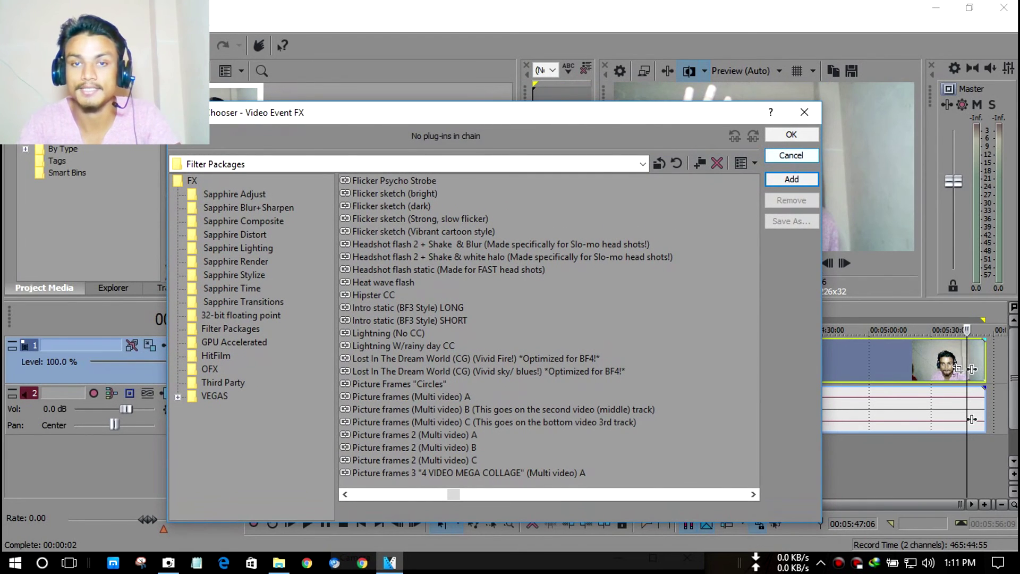
key(d)
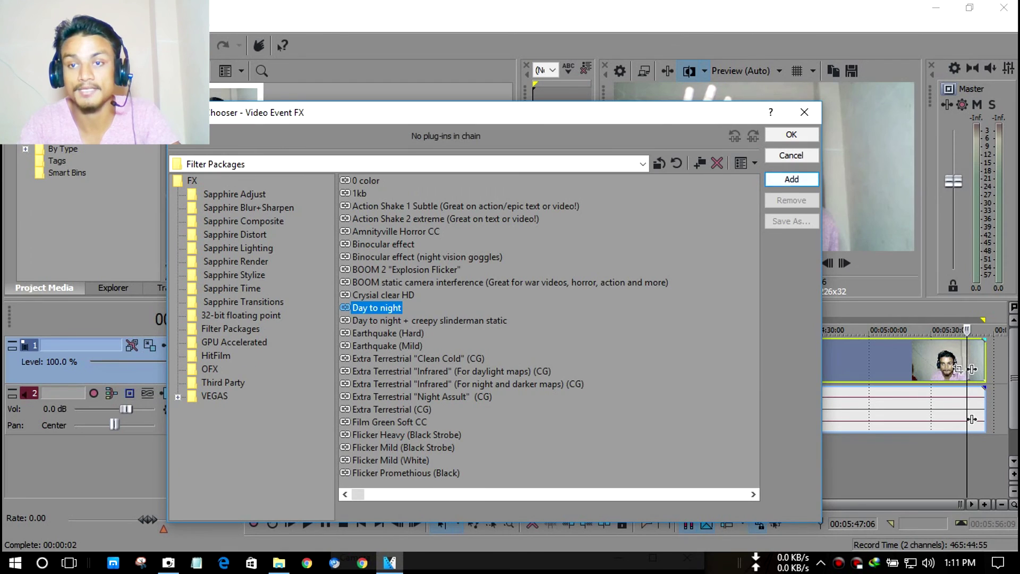
click(794, 155)
Close the webcam clip's Video Event FX window.
click(601, 166)
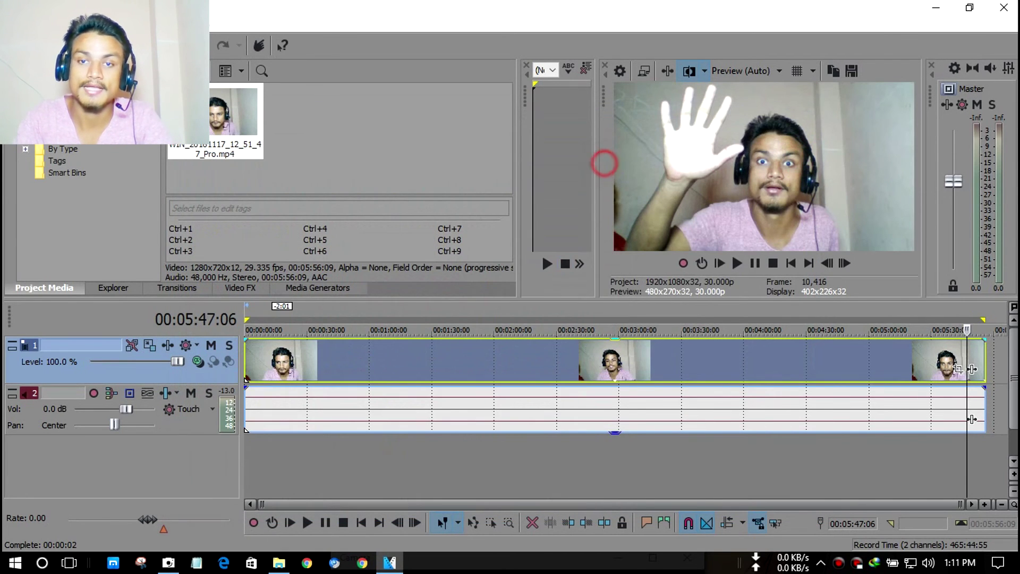